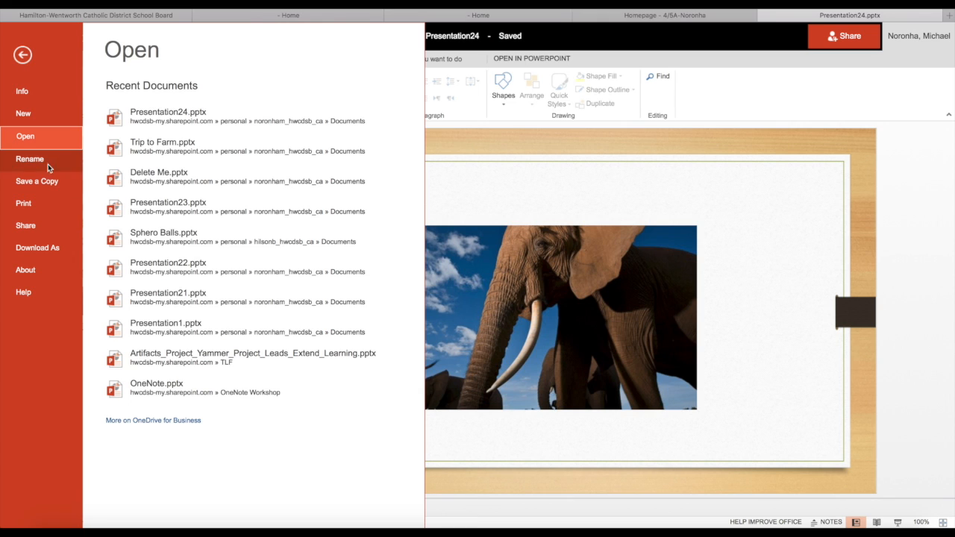
Generate the presentation's embed code at 610 x 367 and select the whole code for copying
left_click(34, 233)
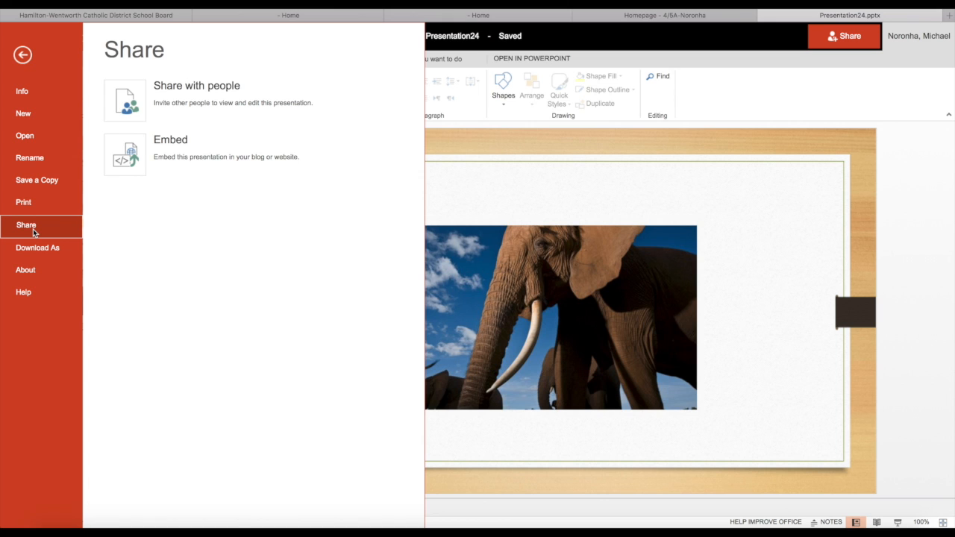
left_click(138, 150)
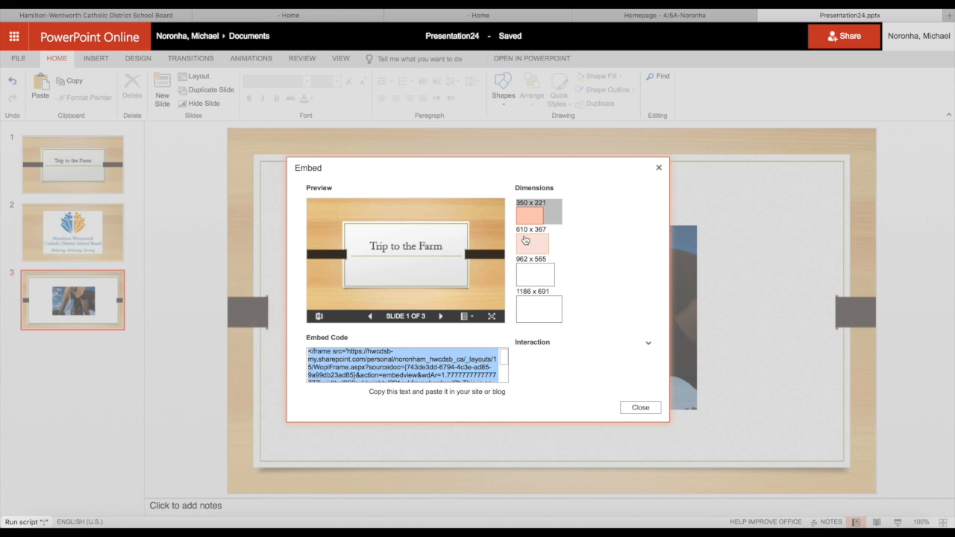
left_click(525, 241)
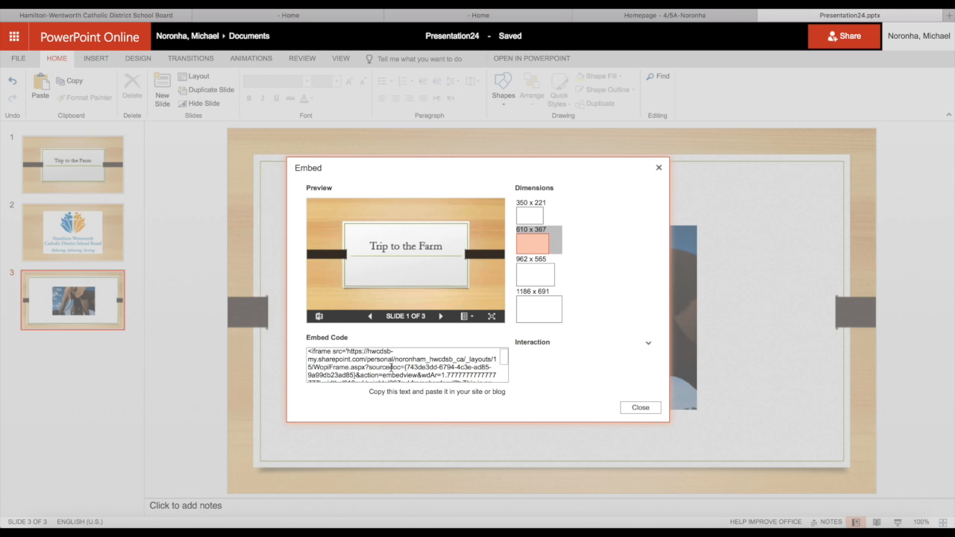
left_click(391, 367)
key("super+c")
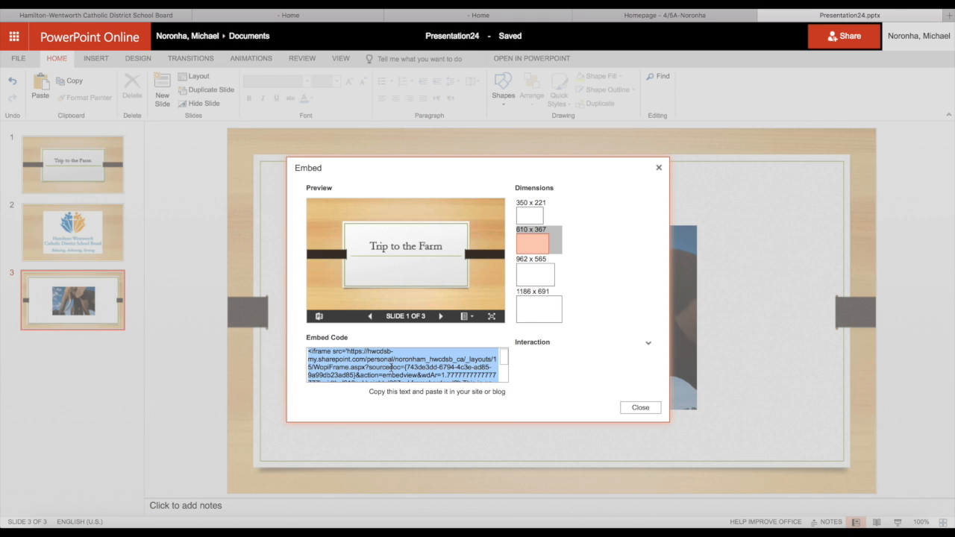
Switch to the class homepage and start a new item in its News widget
left_click(658, 16)
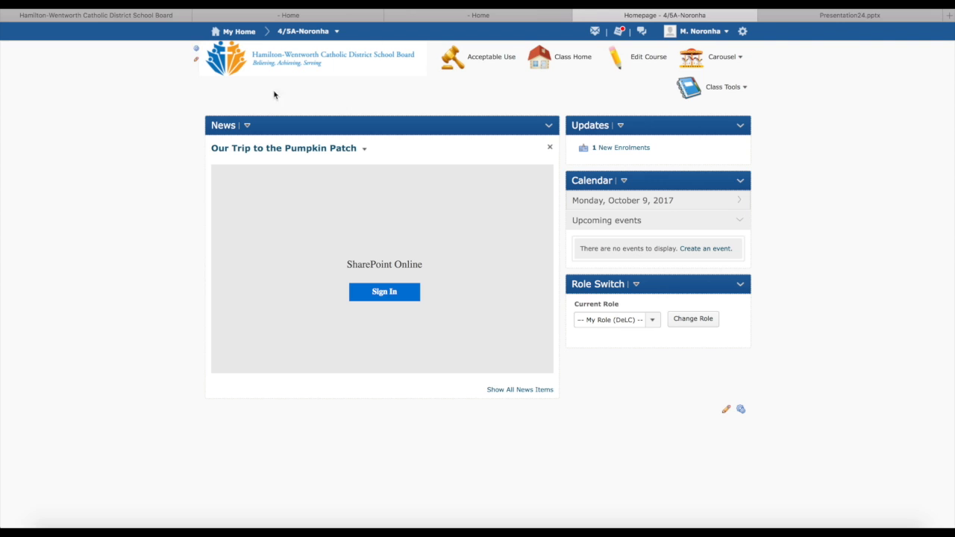
left_click(248, 125)
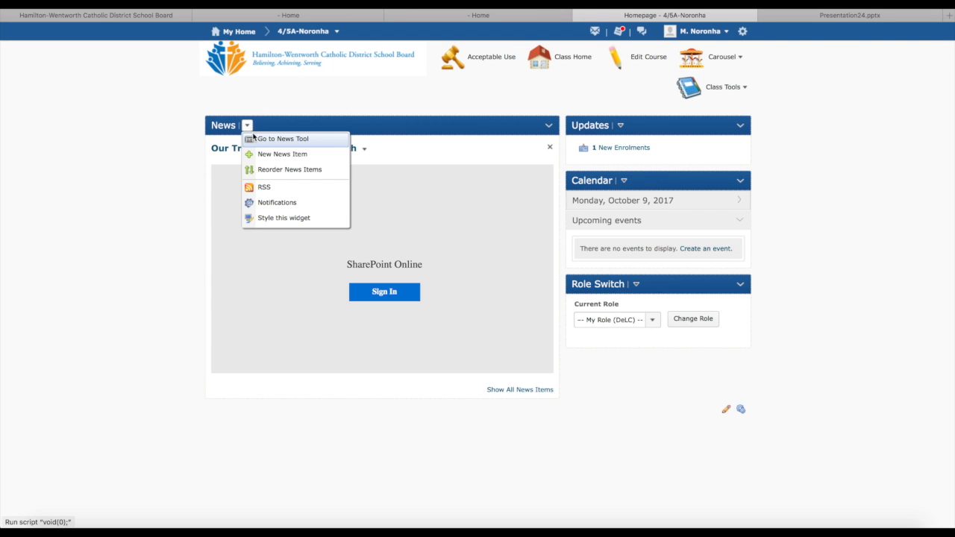
left_click(266, 157)
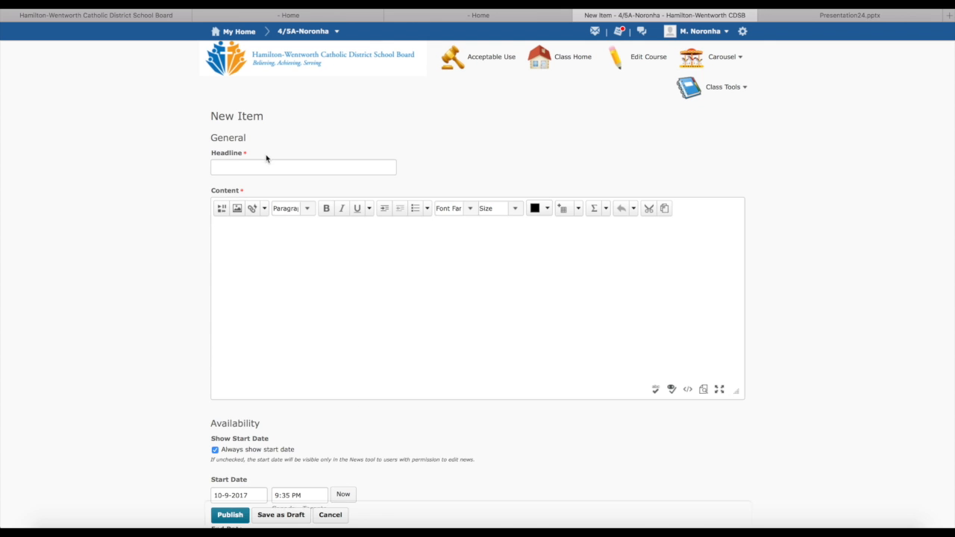
Enter "Our Trip to the Farm" as the news item's headline
left_click(247, 167)
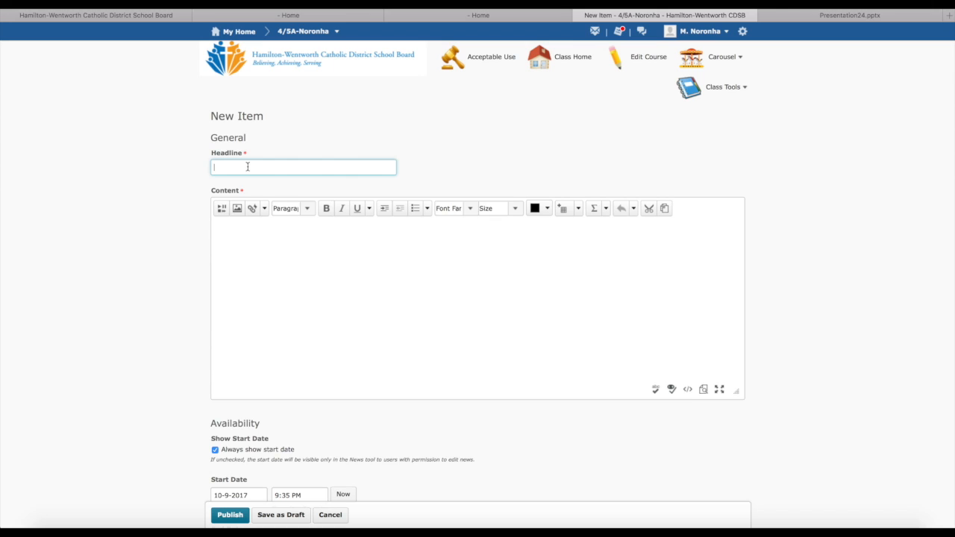
type("Trip to the Farm")
left_click(214, 167)
type("Our")
Insert the presentation into the news item's content with the copied embed code, paging through its slides in the preview
left_click(232, 238)
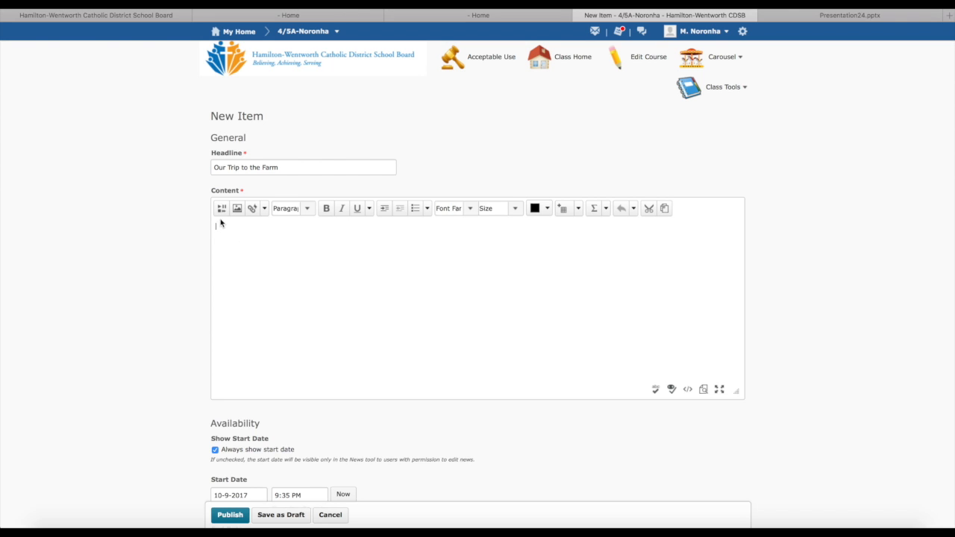
left_click(220, 210)
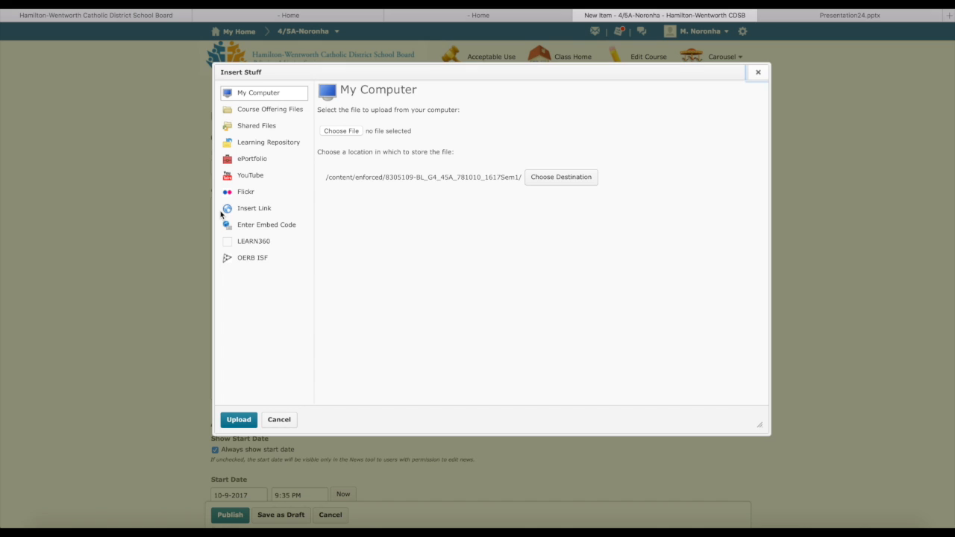
left_click(276, 230)
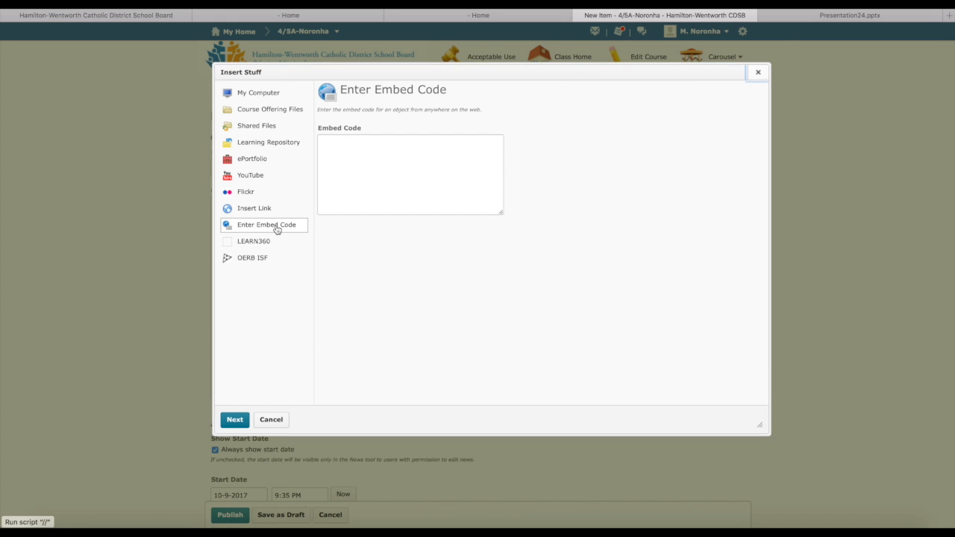
left_click(333, 145)
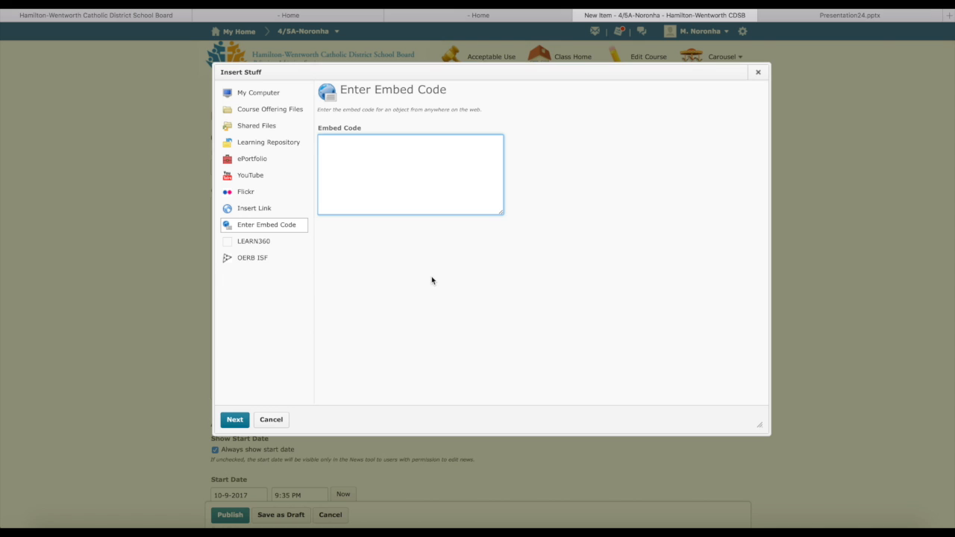
key("super+v")
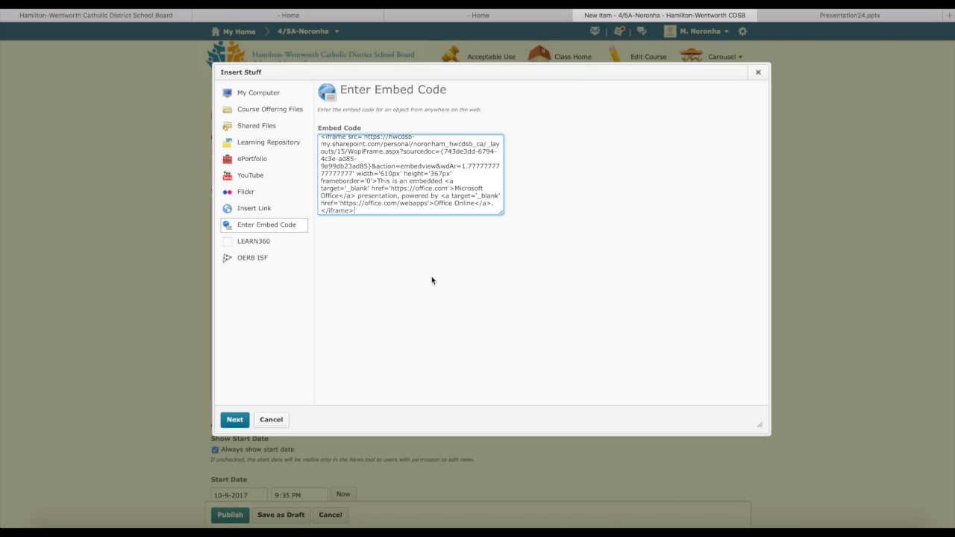
left_click(235, 420)
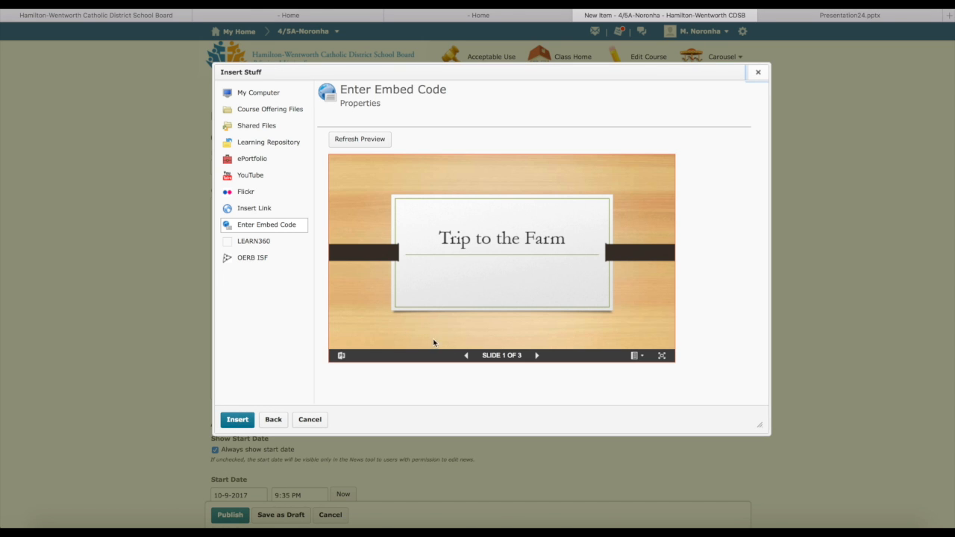
left_click(538, 355)
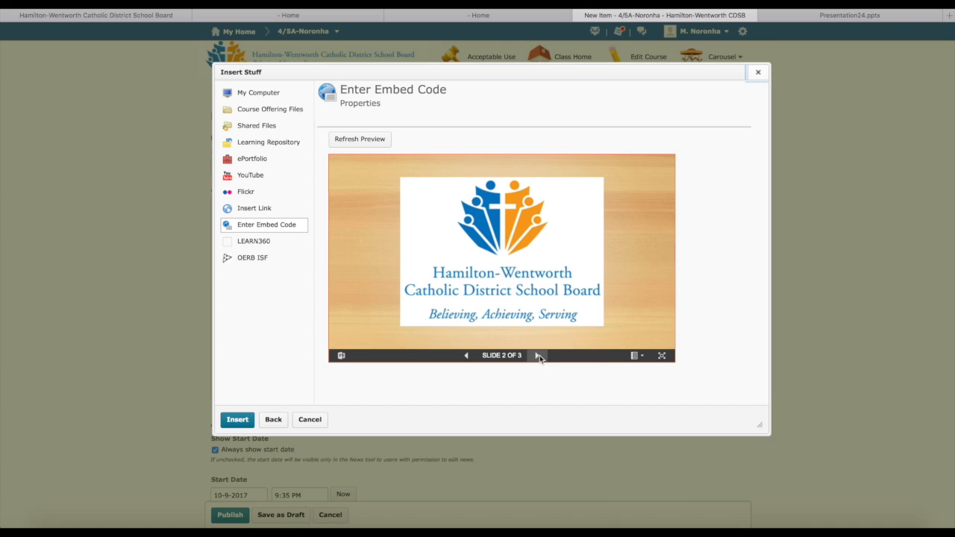
left_click(538, 355)
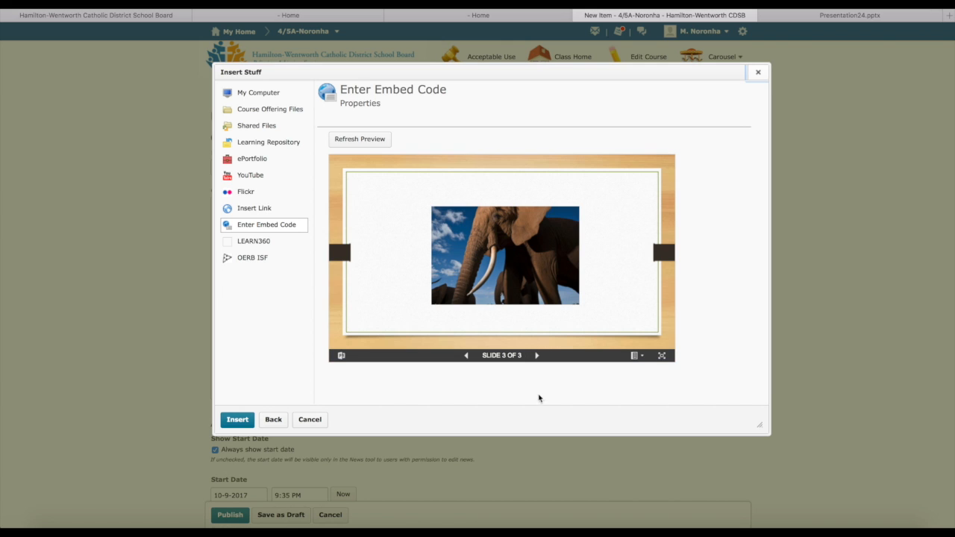
left_click(234, 419)
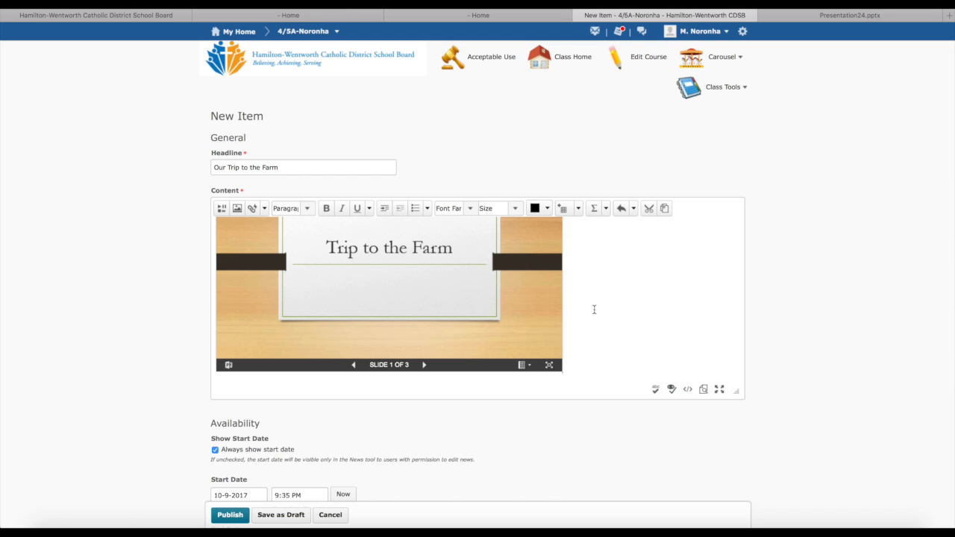
Add the line "Hope you all enjoy the pictures from our trip." below the embedded presentation, using the full-screen editor
left_click(718, 392)
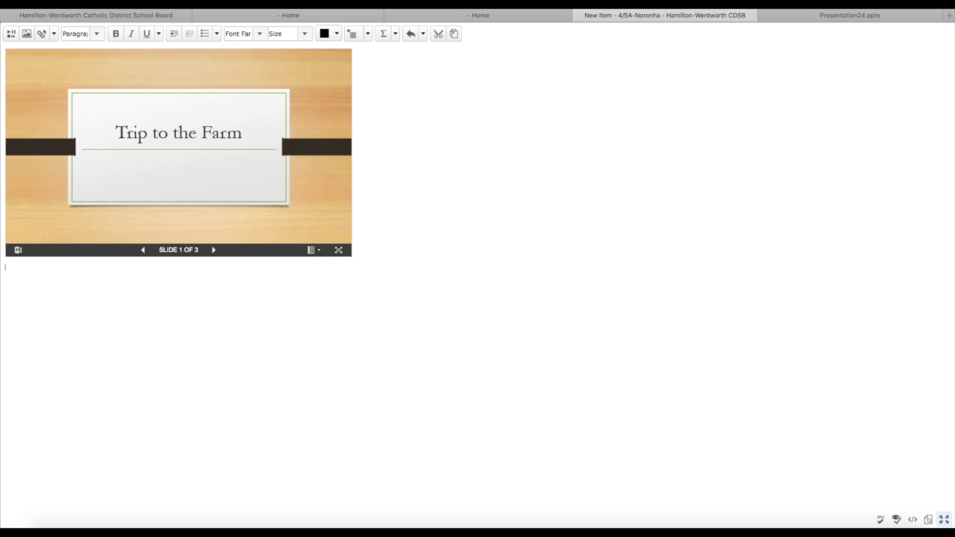
type("Hope you all enjoy the pictures from our trip.")
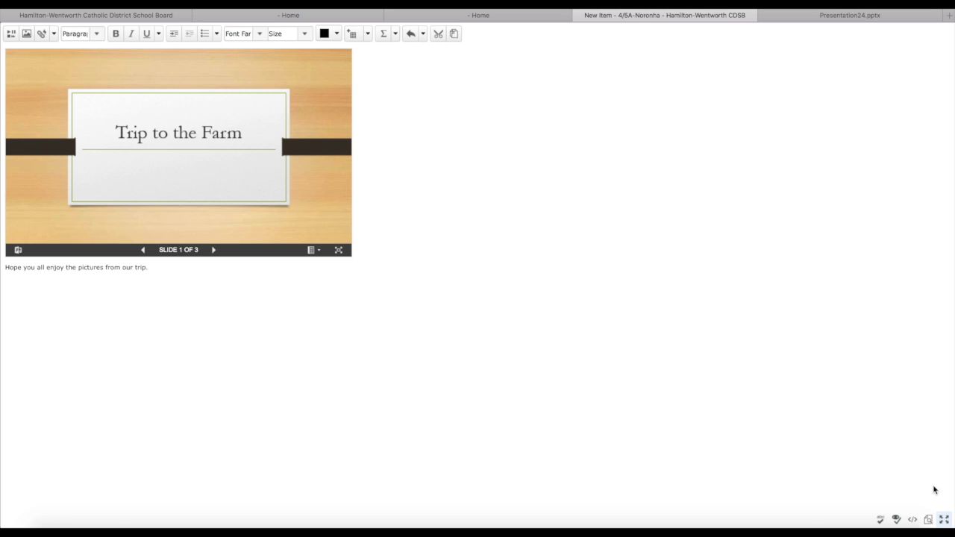
left_click(943, 521)
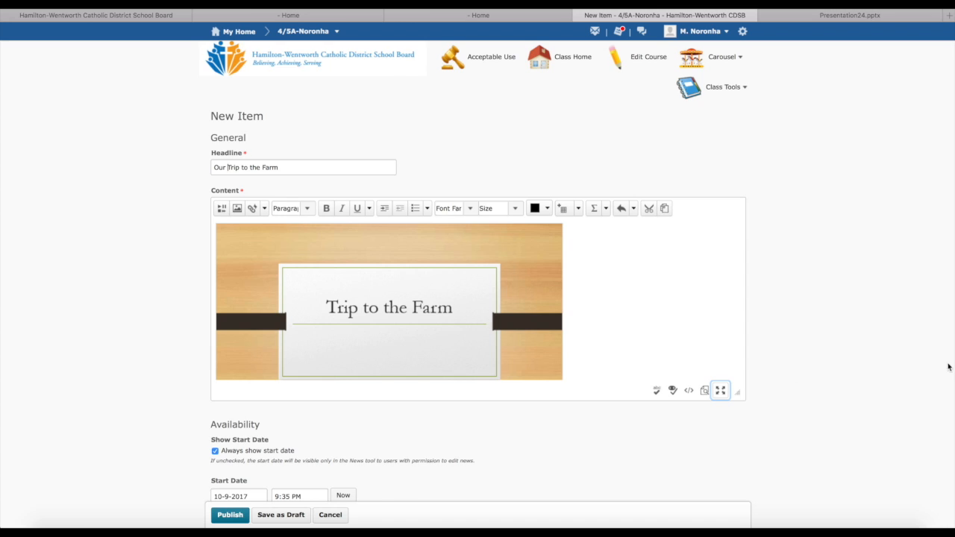
Turn off always showing the start date and publish the news item
scroll(949, 367, "down", 2)
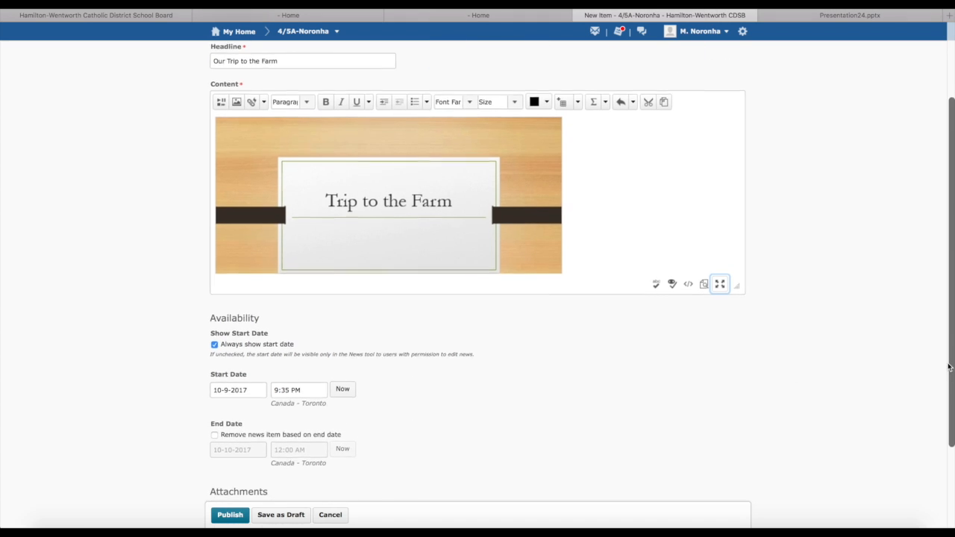
left_click(215, 339)
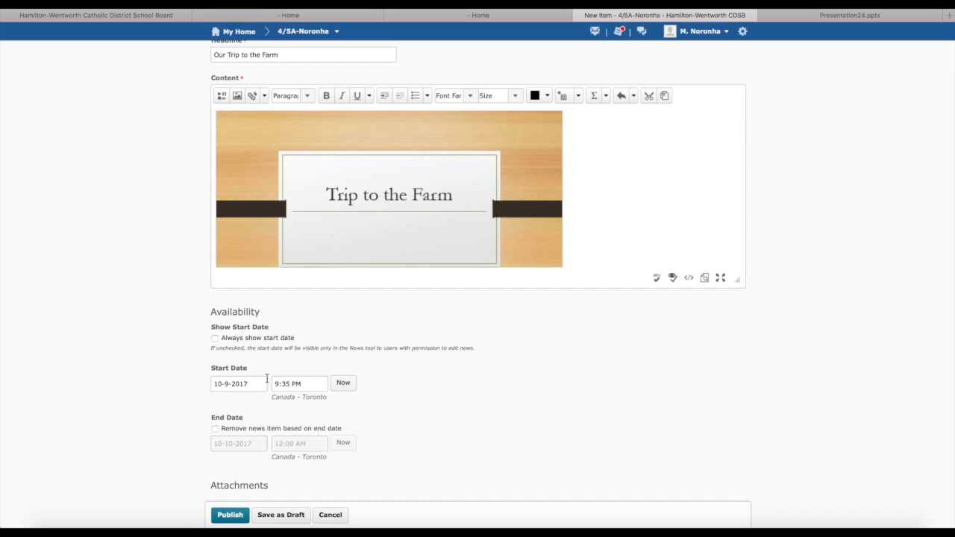
scroll(149, 403, "down", 3)
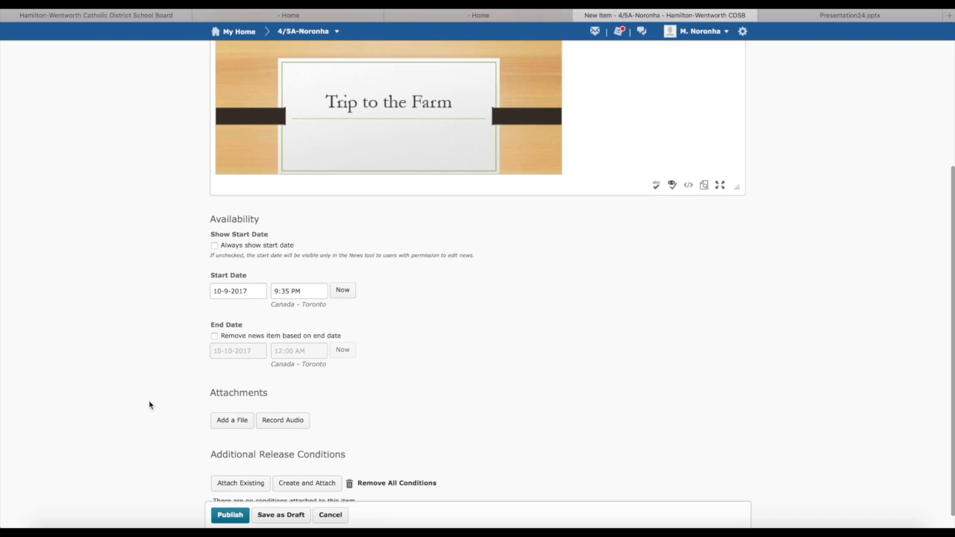
left_click(230, 515)
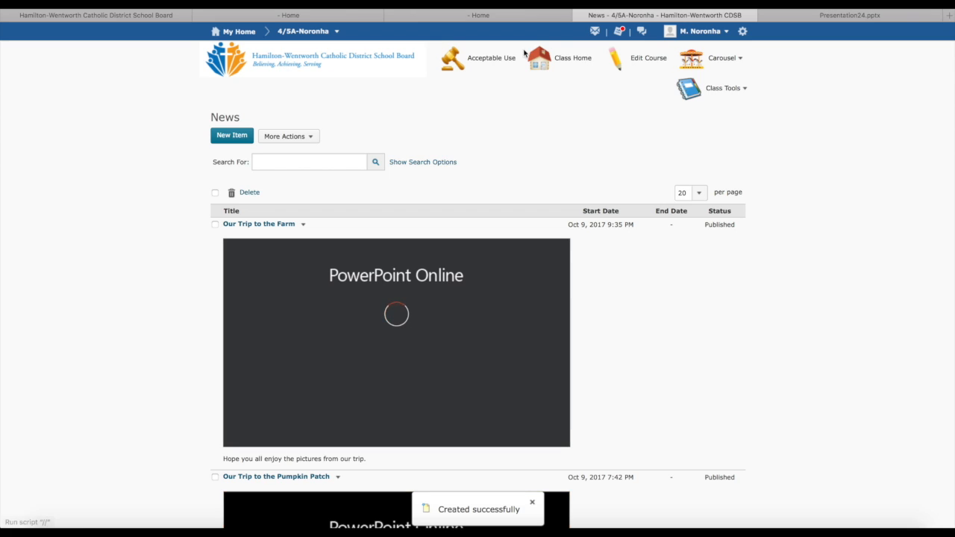
View the published news item on the class homepage and page through the embedded slides and back to the first
left_click(546, 64)
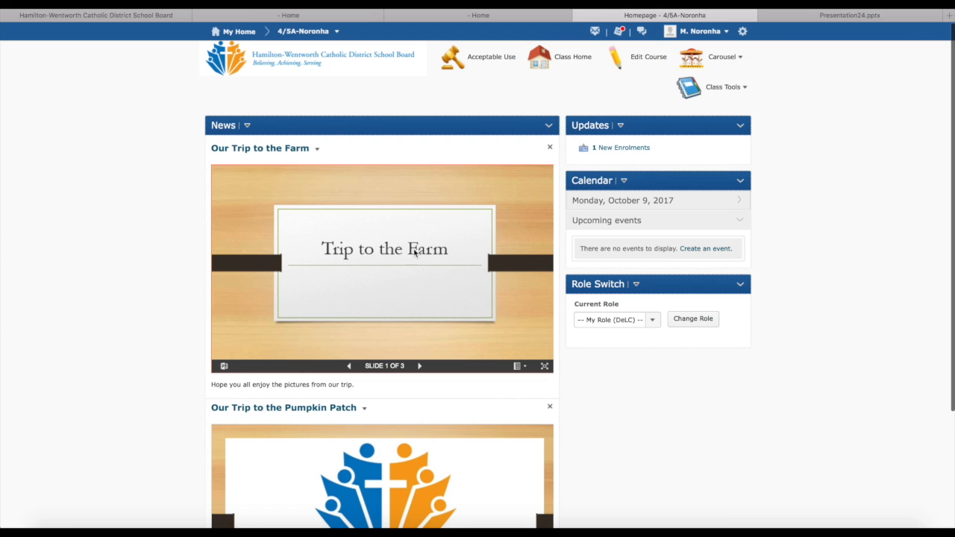
left_click(420, 367)
left_click(419, 366)
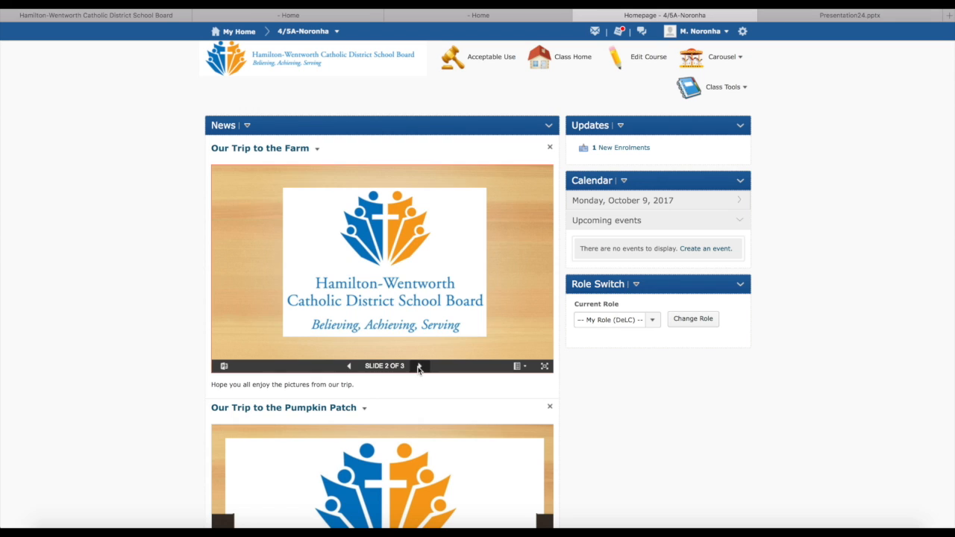
left_click(419, 367)
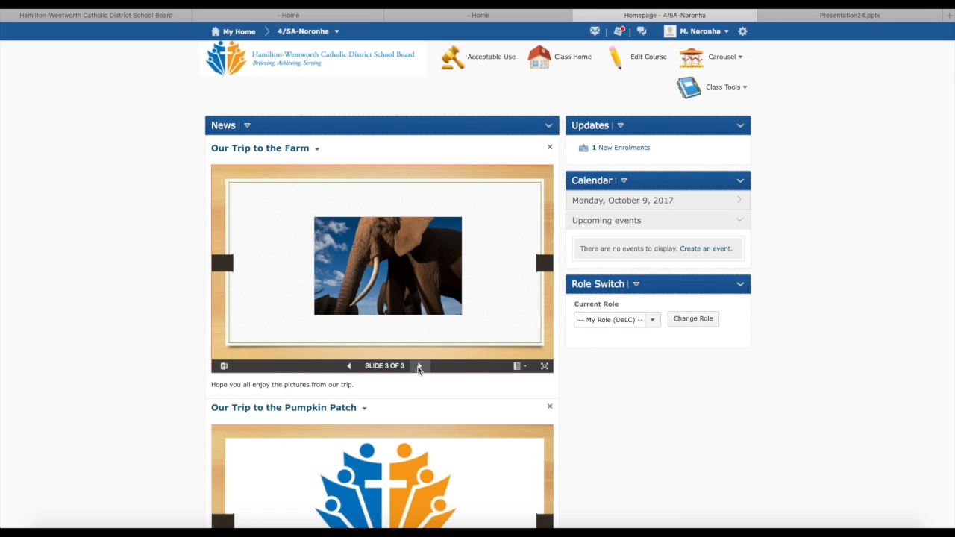
left_click(349, 367)
left_click(350, 366)
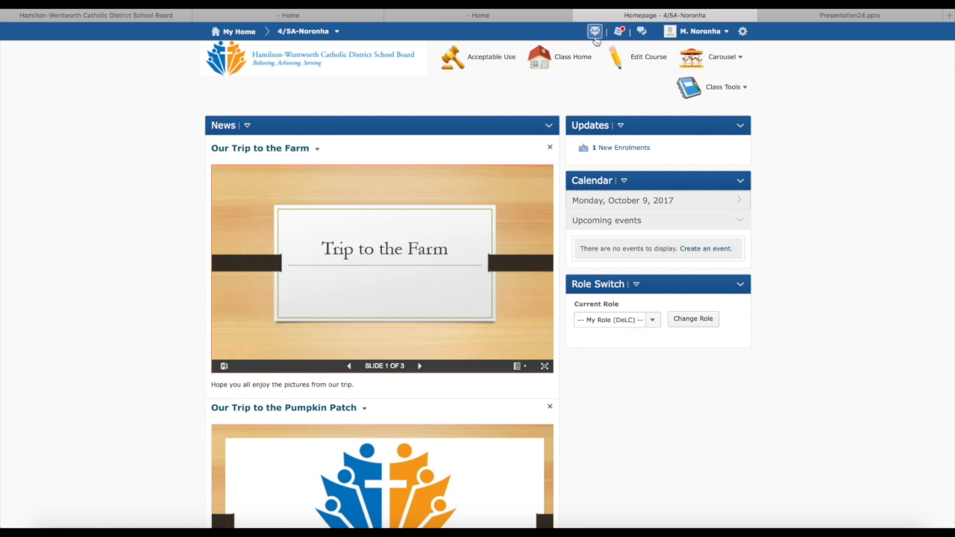
Switch back to the Presentation24 file in PowerPoint Online
left_click(813, 16)
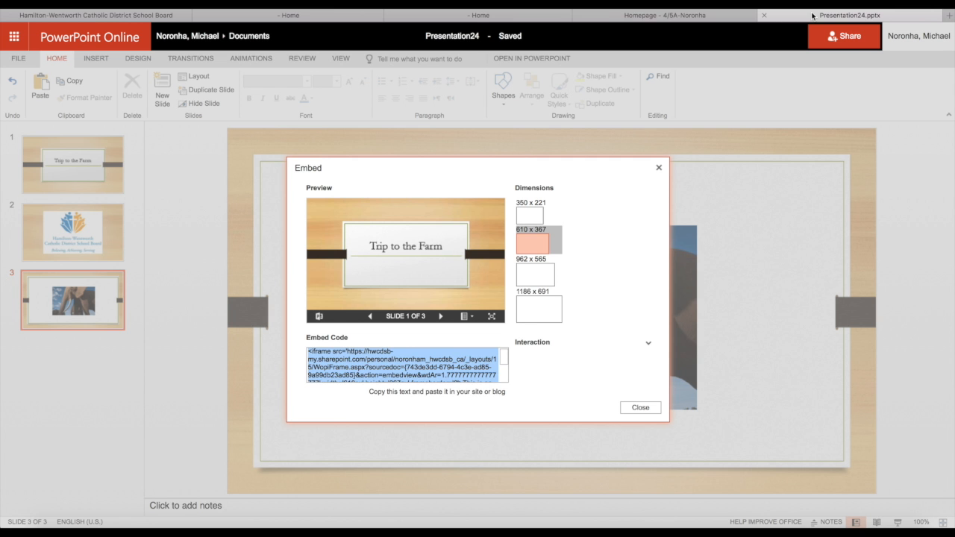